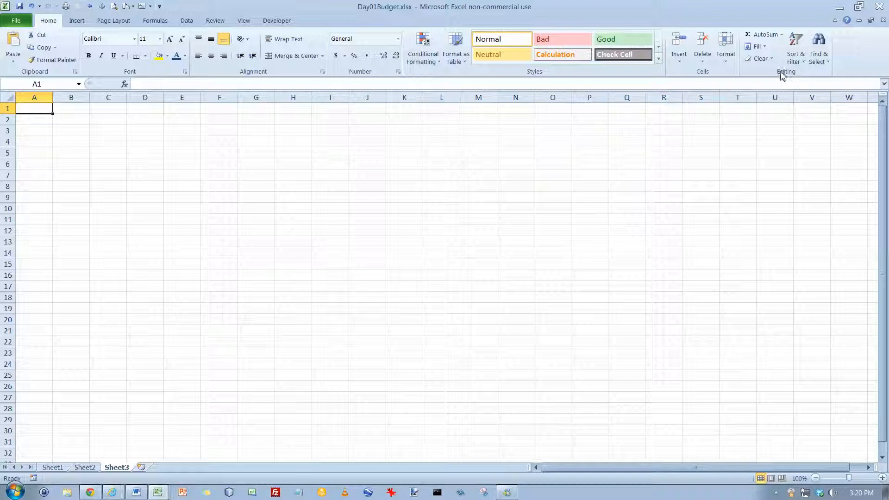
pyautogui.click(782, 35)
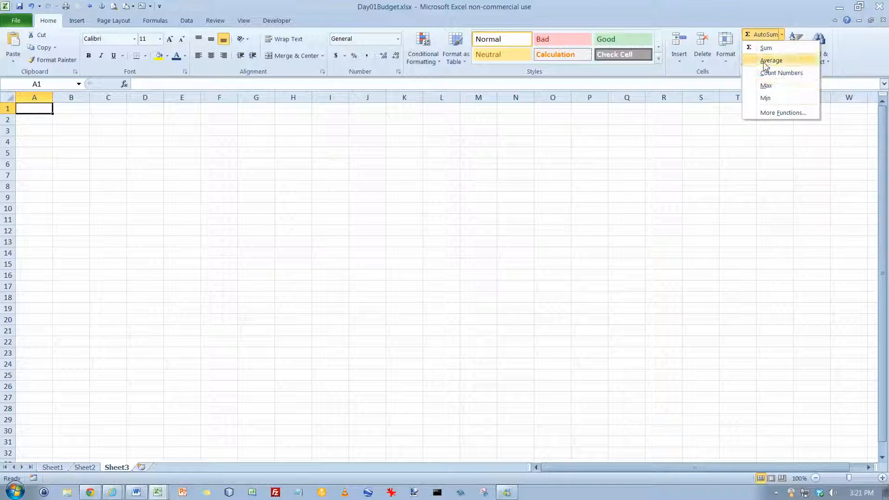
pyautogui.click(771, 36)
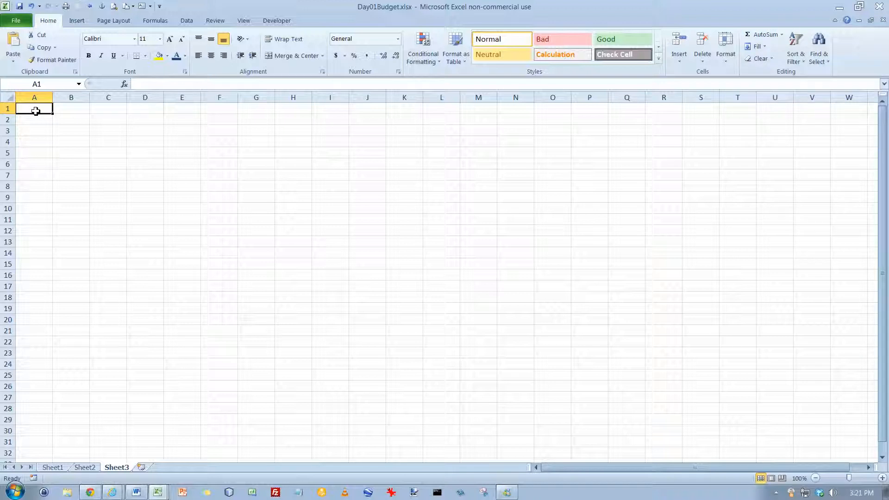
# Step: Enter 1 and 2 in cells A1 and A2 and extend the series down to 20 in A20
pyautogui.write('1')
pyautogui.press('Return')
pyautogui.write('2')
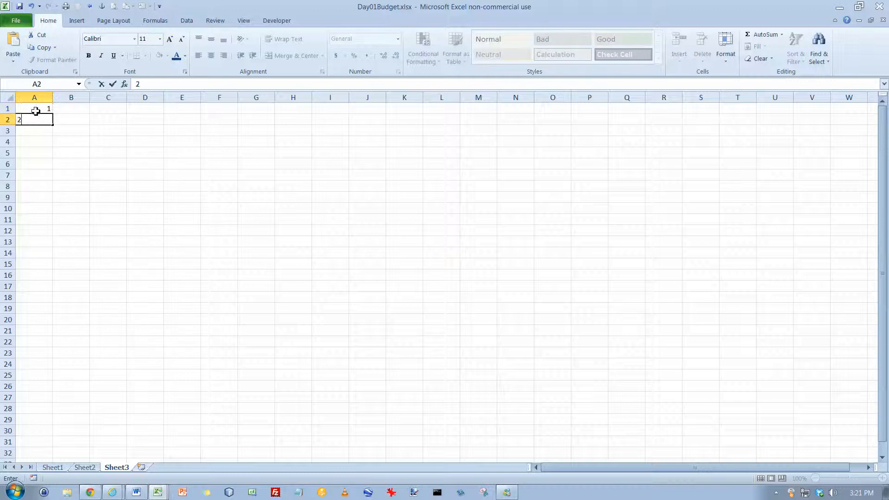
pyautogui.press('Return')
pyautogui.moveTo(35, 111); pyautogui.dragTo(40, 327)
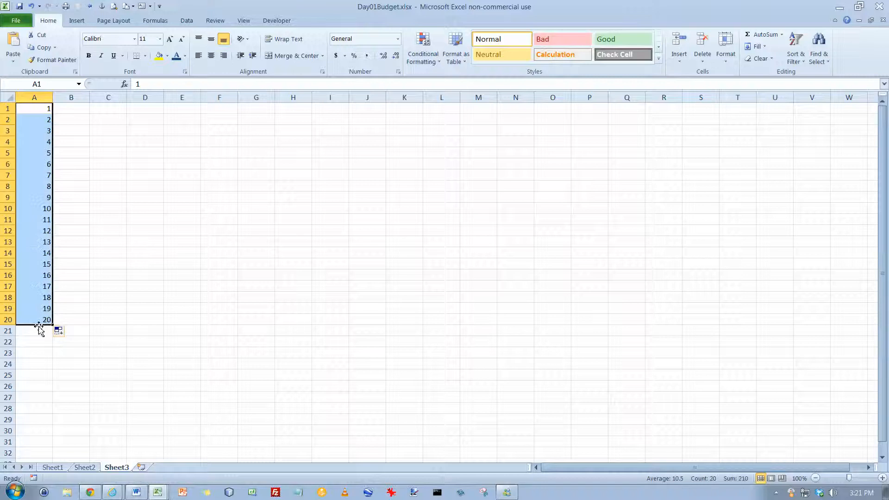
# Step: Insert an AutoSum total of A1:A20 in cell A21
pyautogui.click(41, 330)
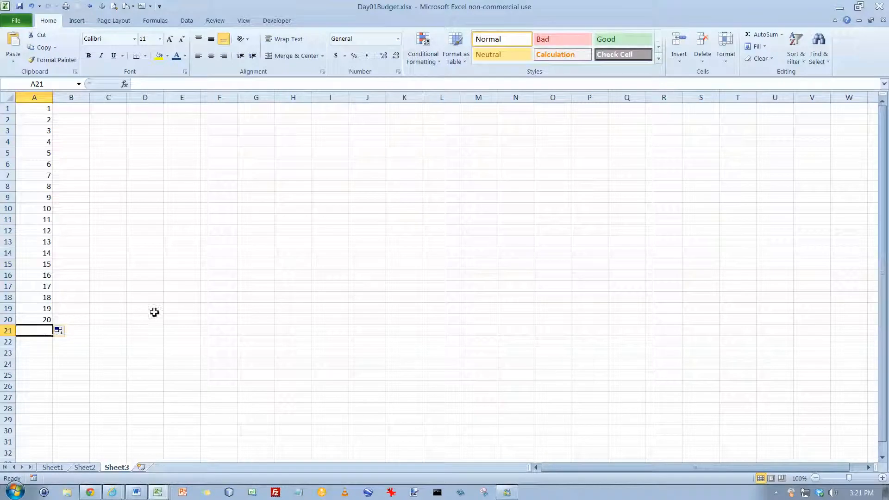
pyautogui.click(782, 35)
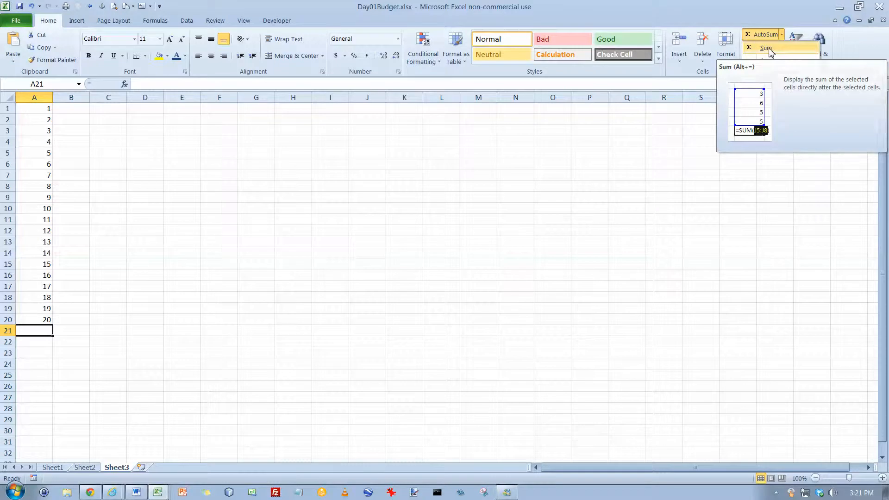
pyautogui.click(767, 48)
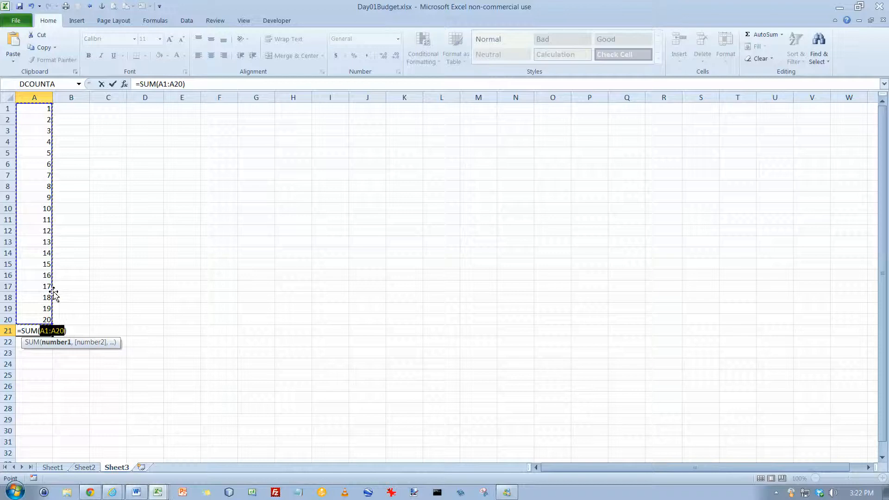
pyautogui.press('Return')
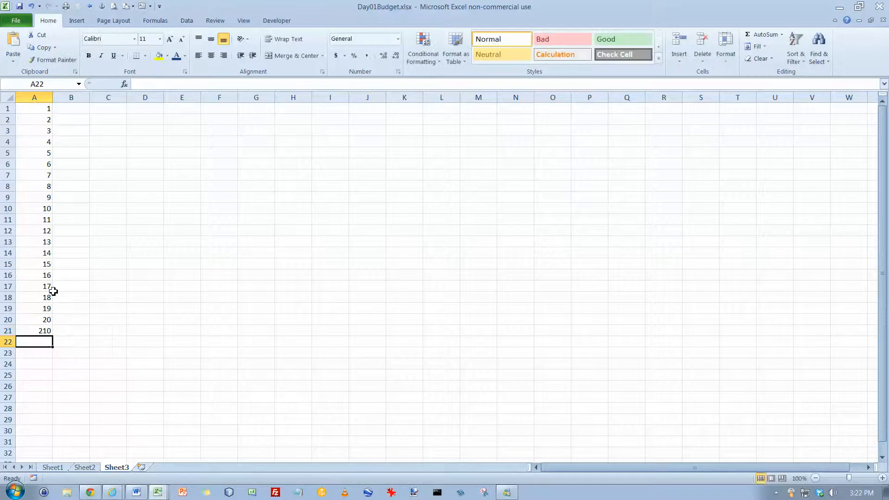
# Step: Change cell A9 to 19 to test the SUM formula in A21, and undo the change
pyautogui.click(45, 331)
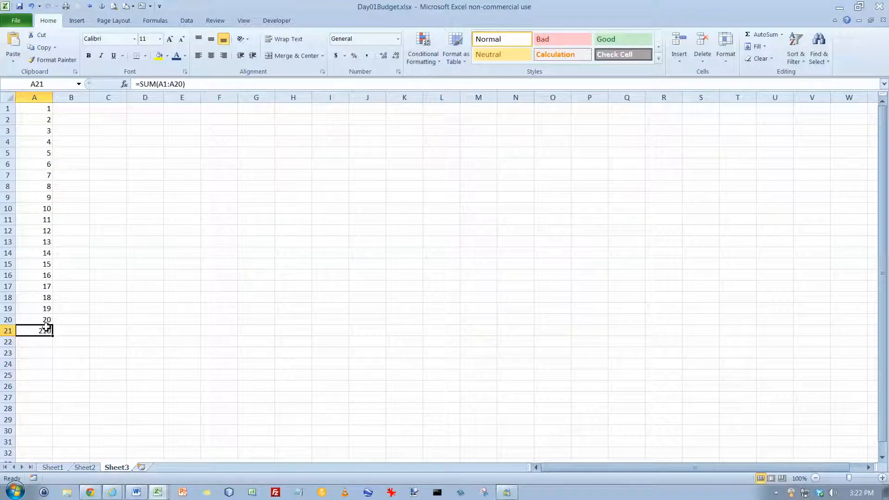
pyautogui.click(49, 198)
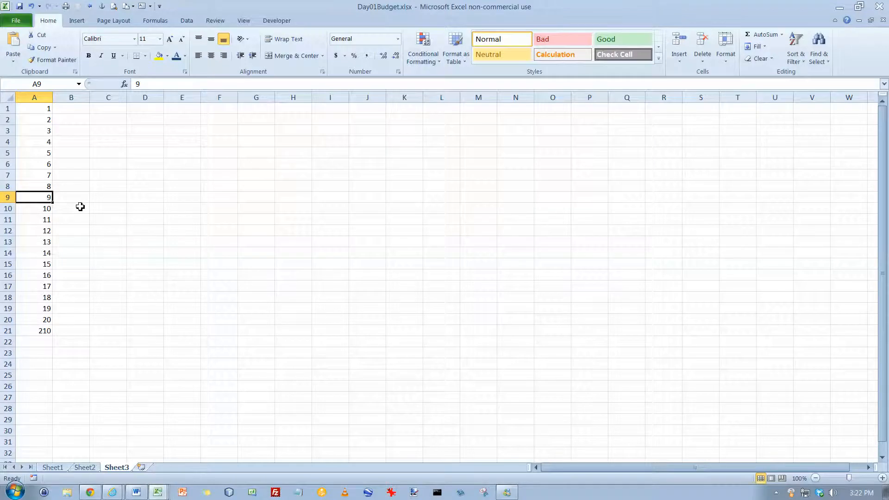
pyautogui.write('1')
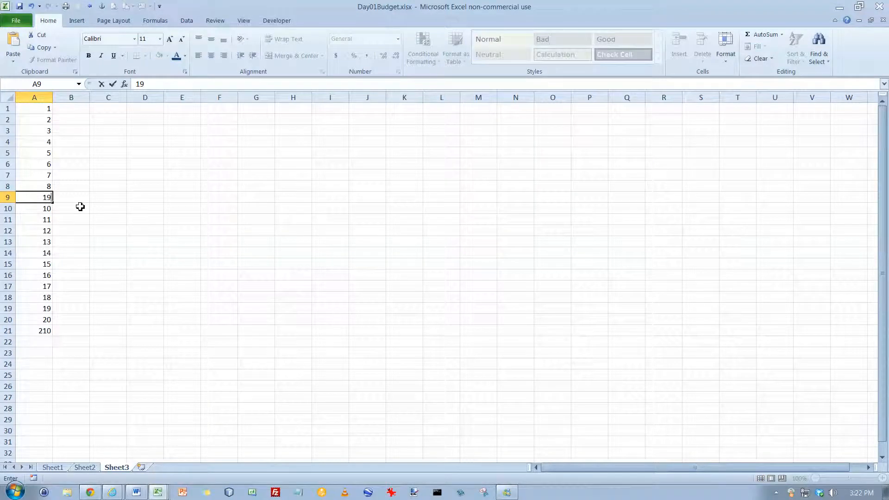
pyautogui.press('Return')
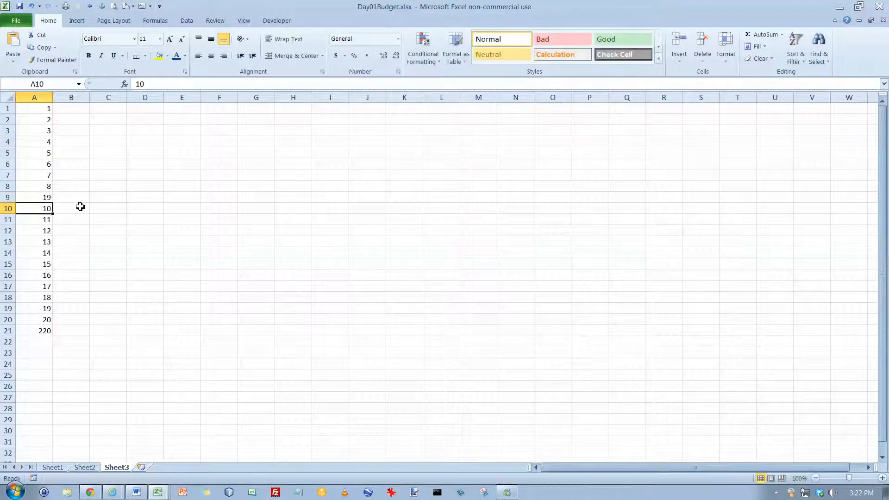
pyautogui.click(37, 329)
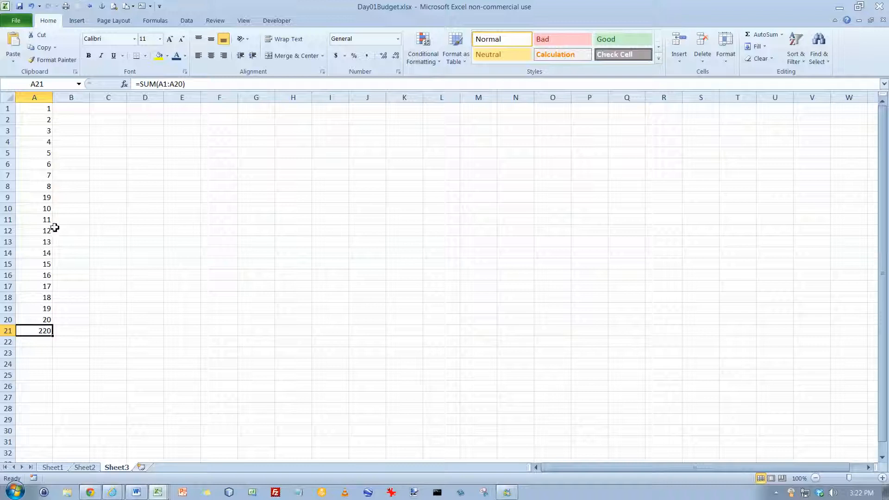
pyautogui.hotkey('ctrl', 'z')
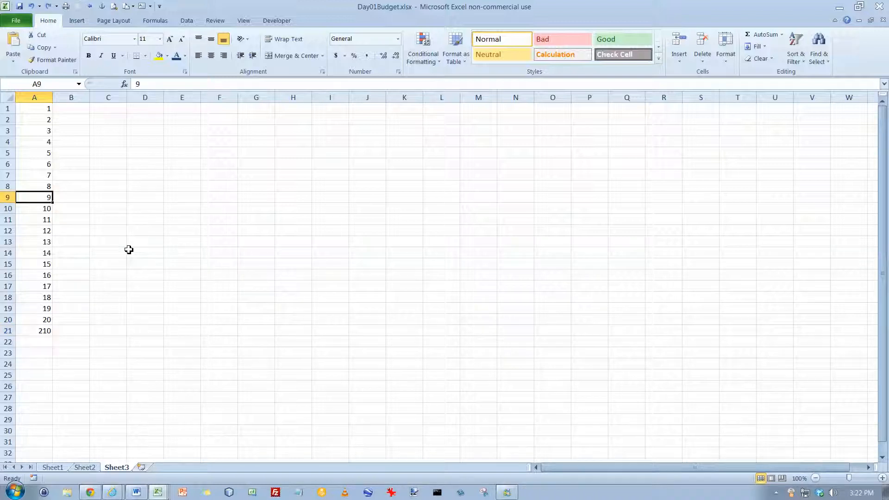
# Step: Clear the total in cell A21 and the number in cell A10
pyautogui.click(46, 331)
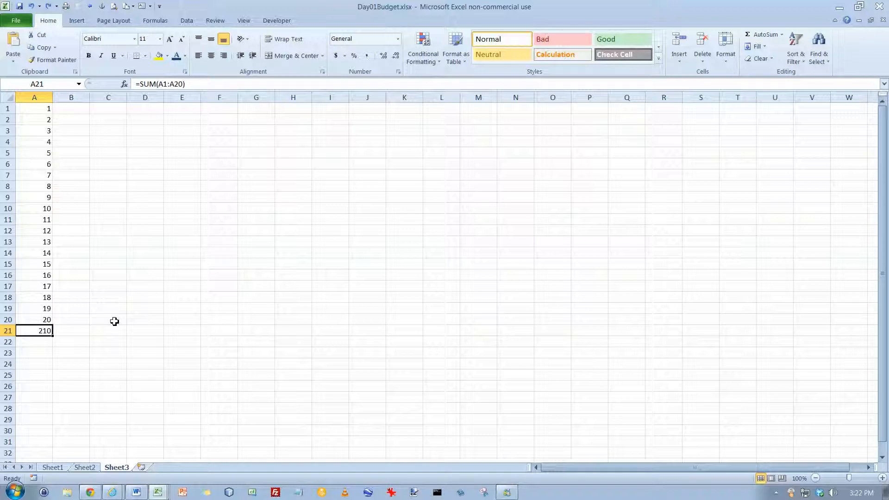
pyautogui.press('Delete')
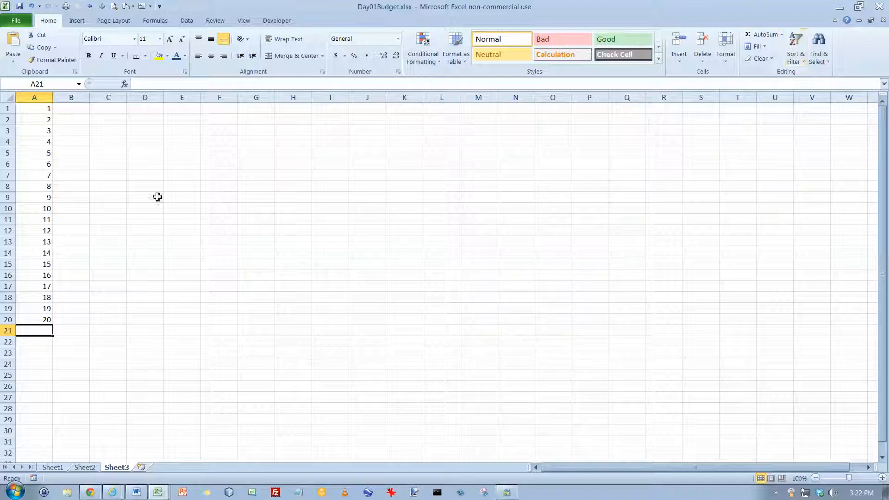
pyautogui.click(48, 207)
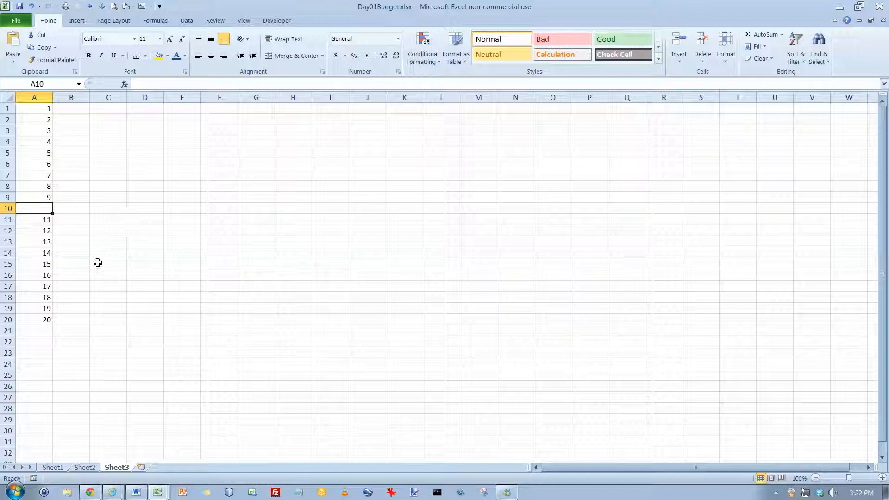
# Step: Insert an AutoSum total in cell A21, setting its range to A1:A20 so it spans the blank cell
pyautogui.click(35, 332)
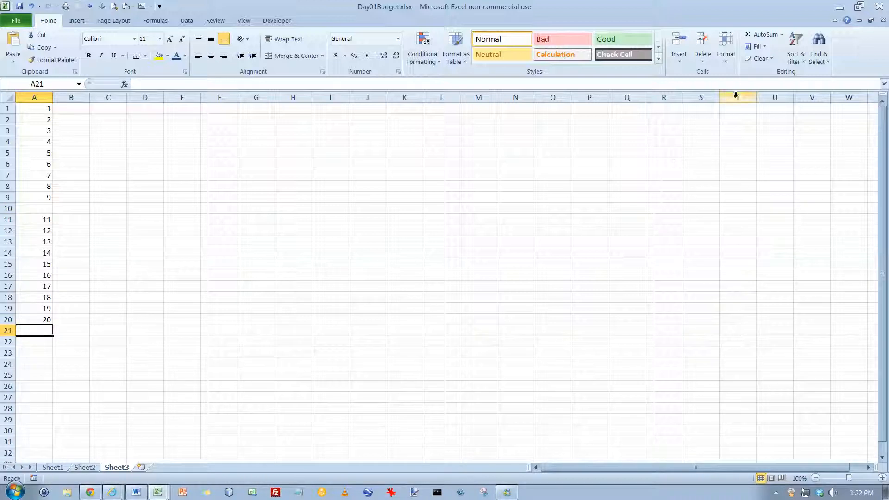
pyautogui.click(765, 37)
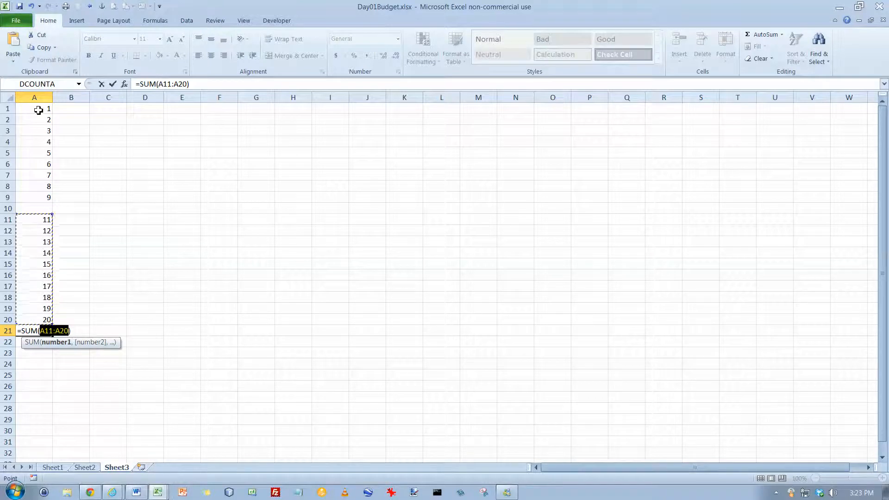
pyautogui.moveTo(37, 110); pyautogui.dragTo(27, 318)
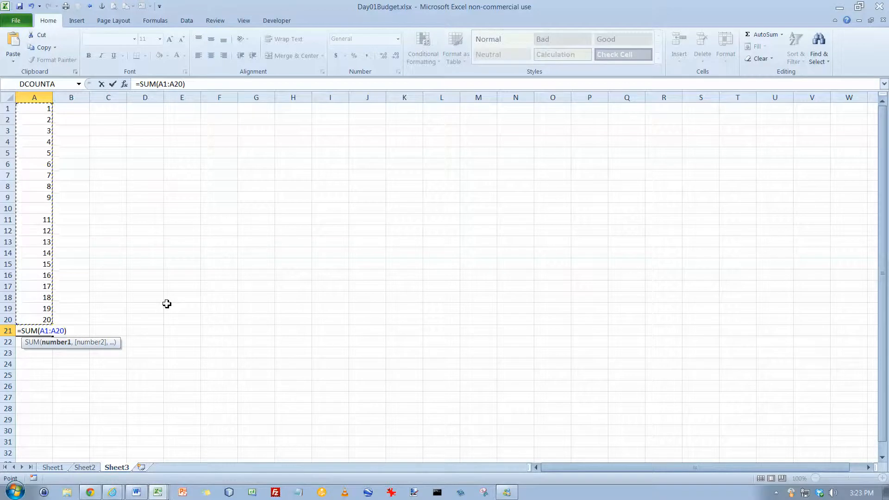
pyautogui.press('Return')
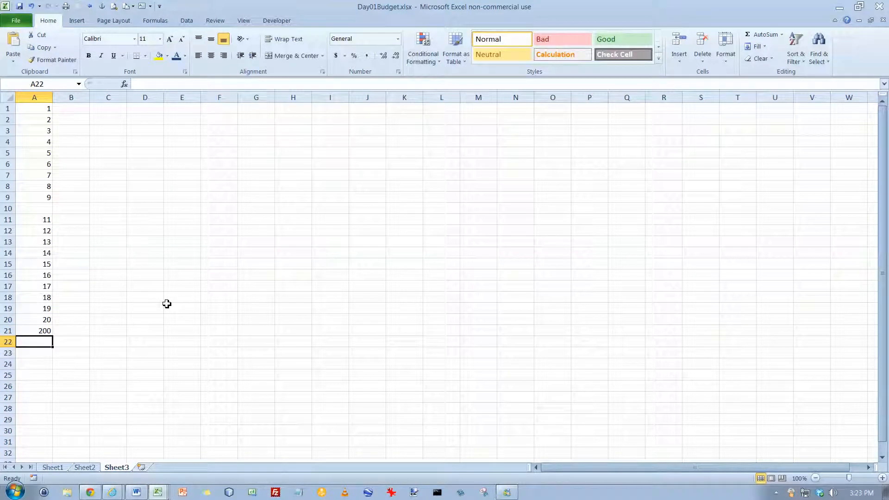
# Step: Enter 10 in the blank cell A10
pyautogui.press('Up')
pyautogui.press('Up')
pyautogui.press('Up')
pyautogui.press('Up')
pyautogui.press('Up')
pyautogui.press('Up')
pyautogui.press('Up')
pyautogui.press('Up')
pyautogui.press('Up')
pyautogui.press('Up')
pyautogui.press('Up')
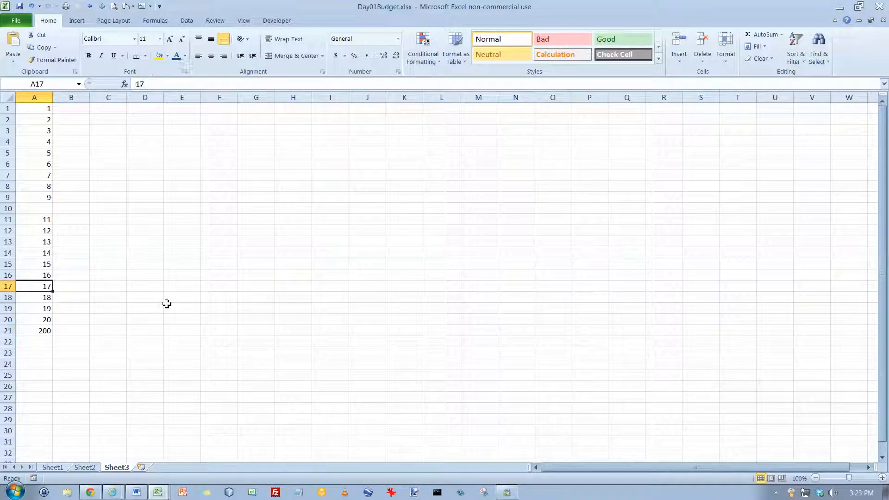
pyautogui.press('Up')
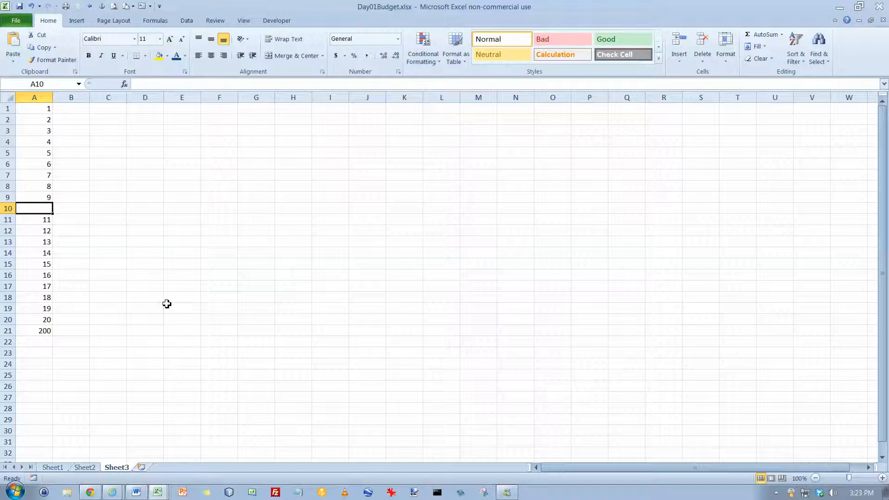
pyautogui.write('10')
pyautogui.press('Return')
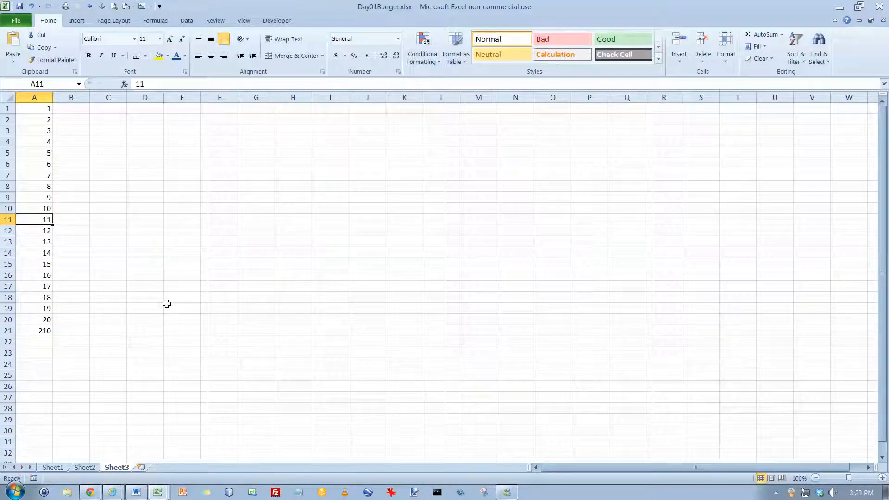
# Step: Insert an AVERAGE formula in cell C1 for the range A1:A20, leaving out the total
pyautogui.click(107, 112)
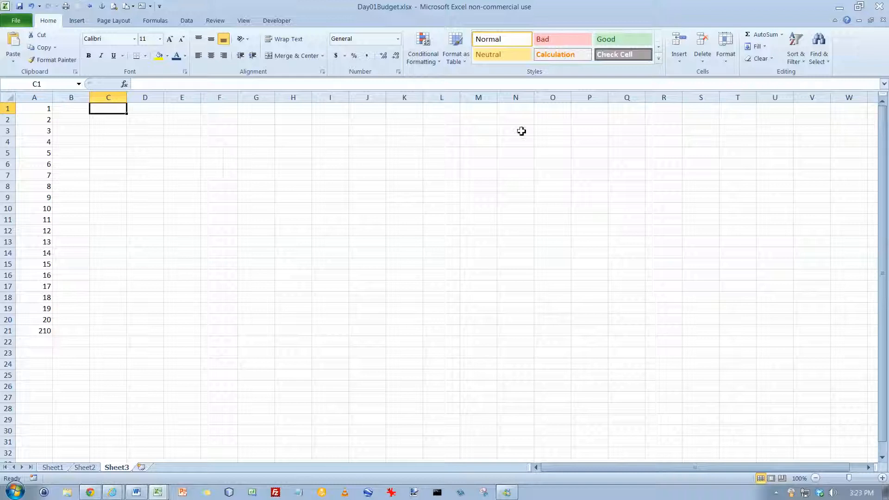
pyautogui.click(782, 34)
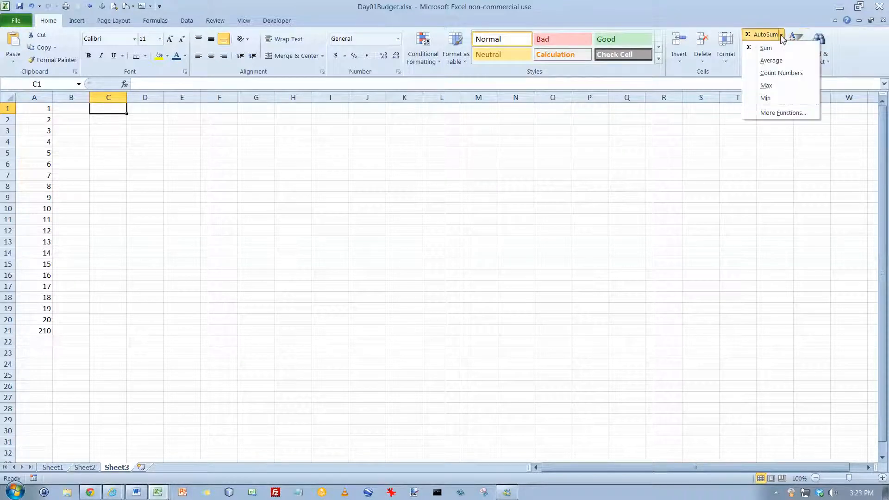
pyautogui.click(776, 63)
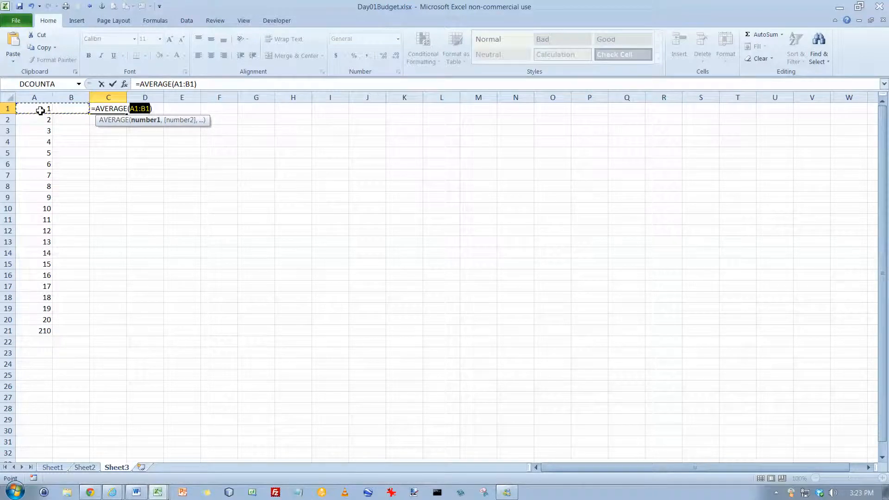
pyautogui.moveTo(40, 110); pyautogui.dragTo(39, 319)
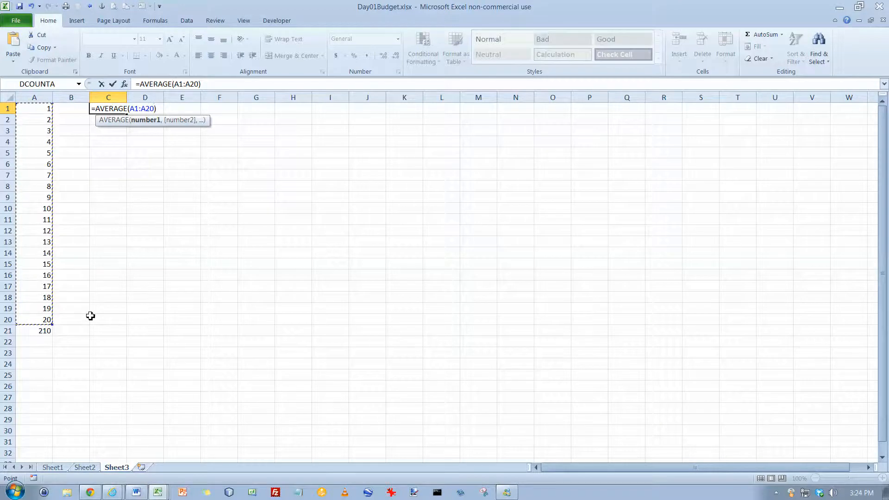
pyautogui.press('Return')
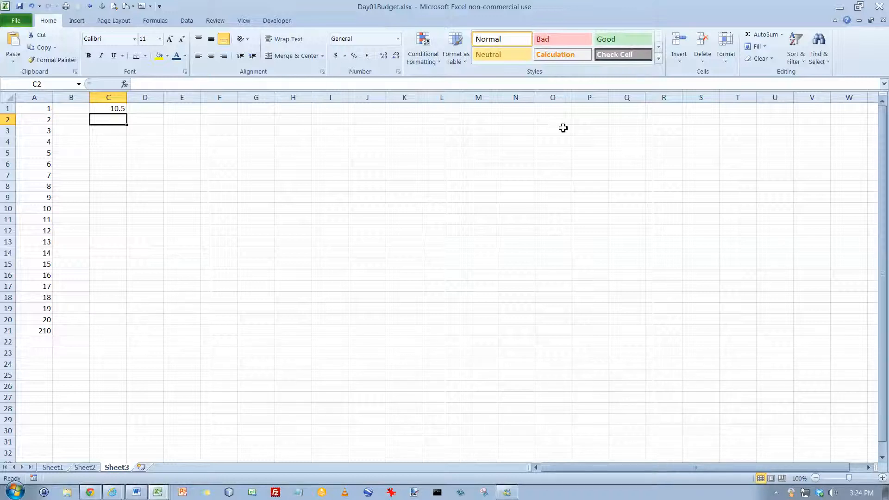
# Step: Insert a Count Numbers formula in cell C2 for the range A1:A20
pyautogui.click(783, 35)
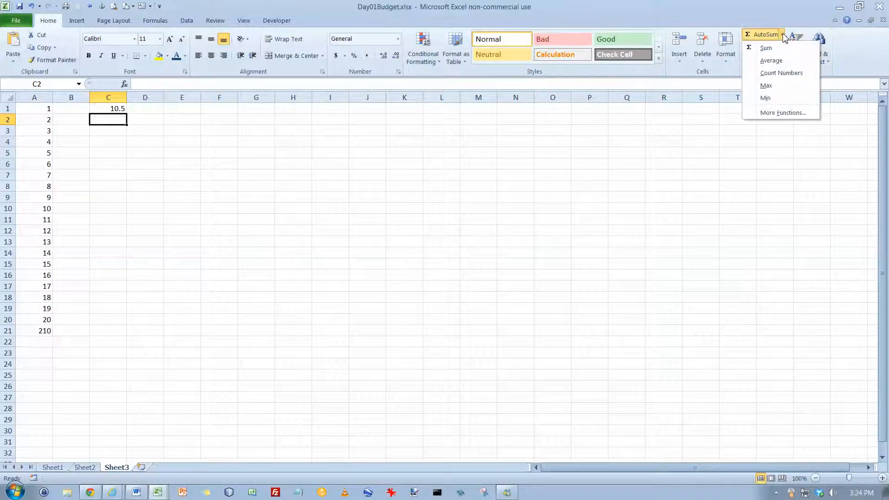
pyautogui.click(783, 73)
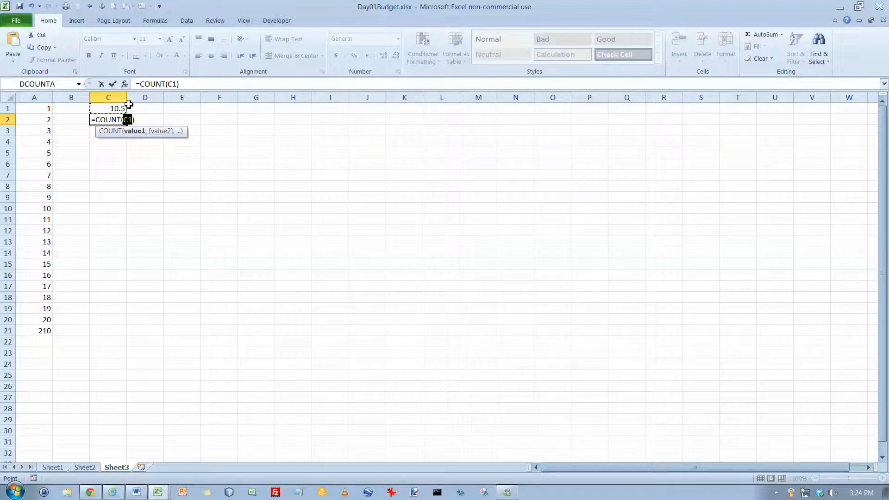
pyautogui.click(43, 110)
pyautogui.moveTo(43, 110); pyautogui.dragTo(47, 319)
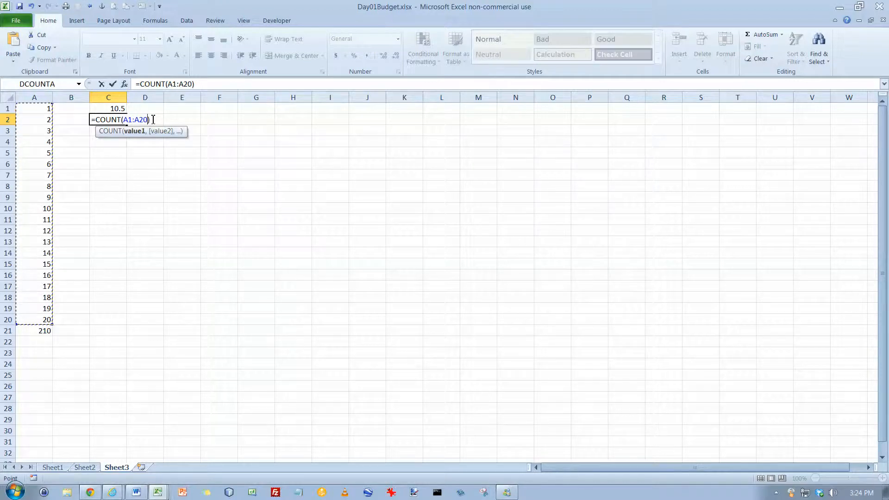
pyautogui.press('Return')
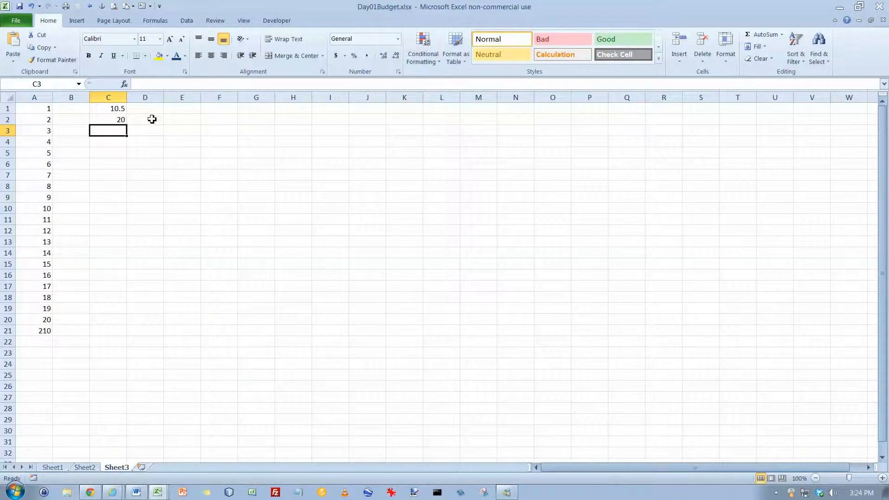
# Step: Clear cell A4 to test the formulas against a blank, and re-enter 4 in it
pyautogui.click(46, 145)
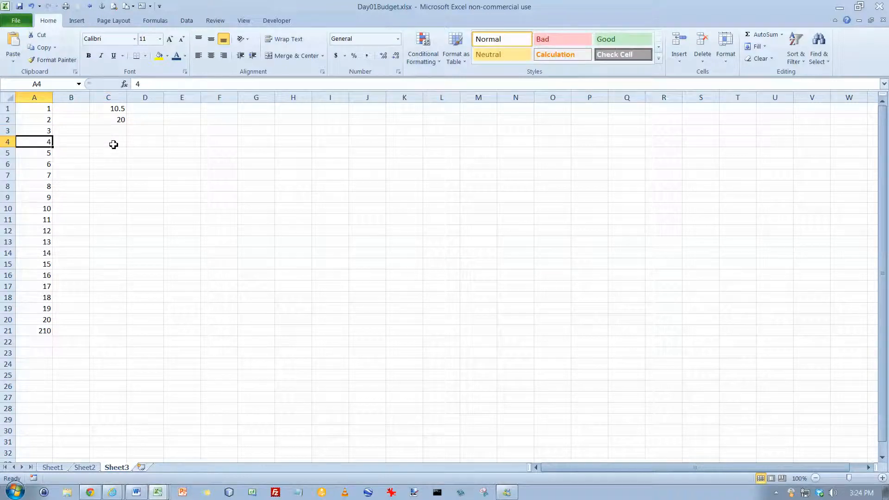
pyautogui.press('Delete')
pyautogui.write('4')
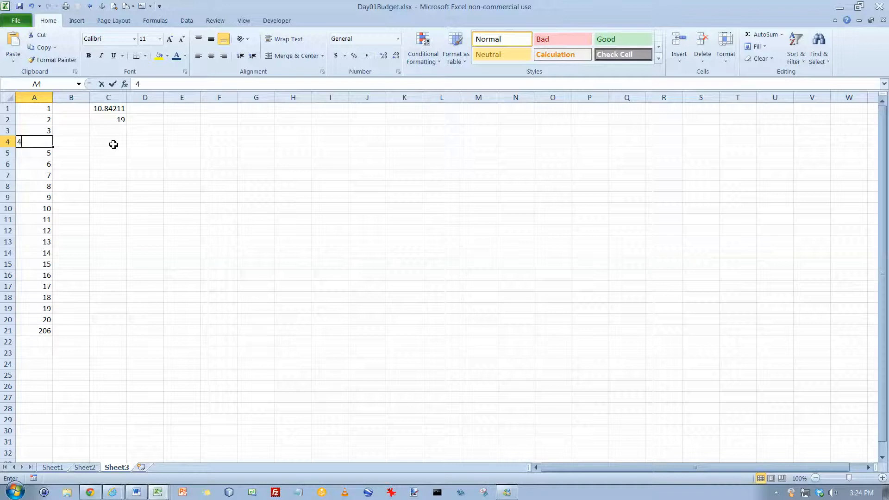
pyautogui.press('Return')
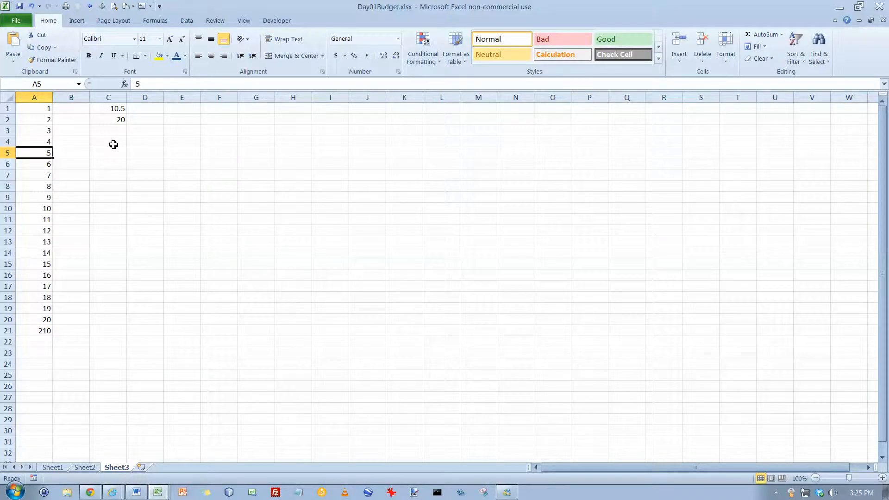
# Step: Enter the text x in cell A5 to test the formulas against text, and undo that entry
pyautogui.write('x')
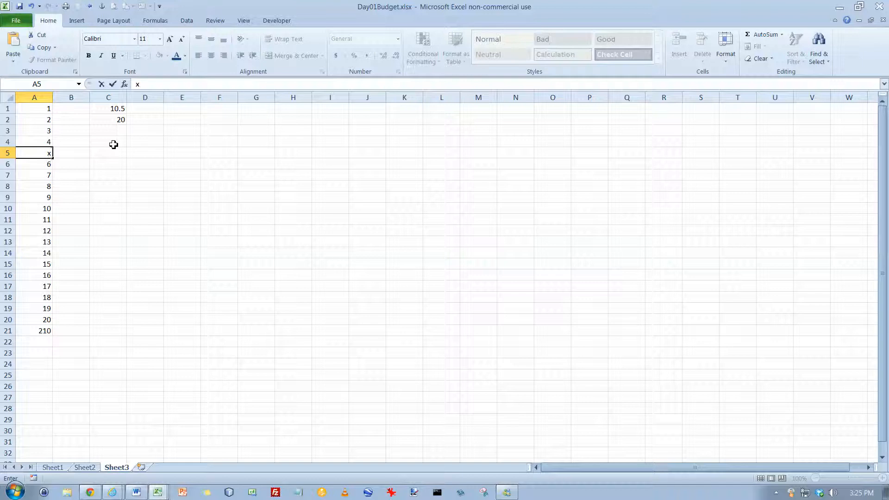
pyautogui.press('Return')
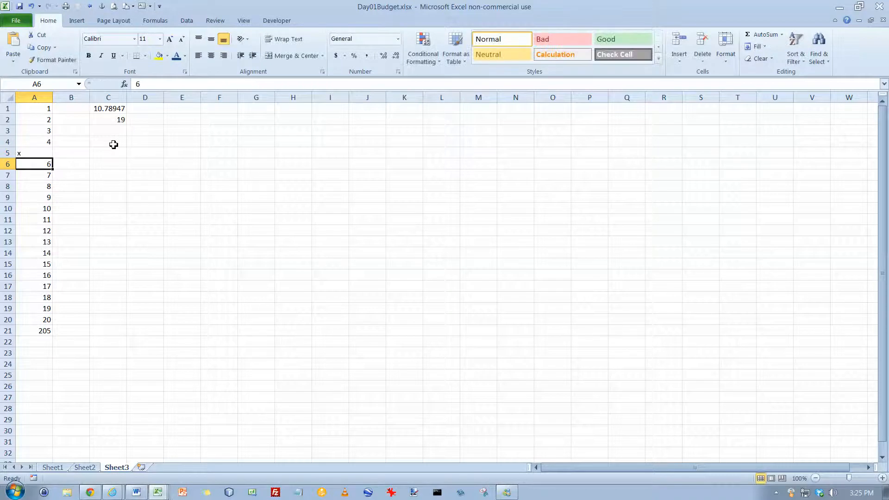
pyautogui.hotkey('ctrl', 'z')
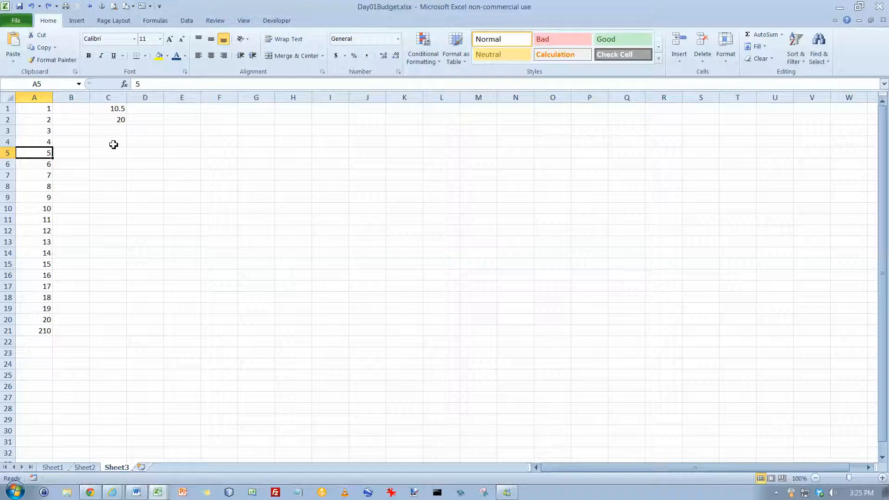
# Step: Insert a MAX formula in cell C3 for the range A1:A20, using the AutoSum functions
pyautogui.click(113, 132)
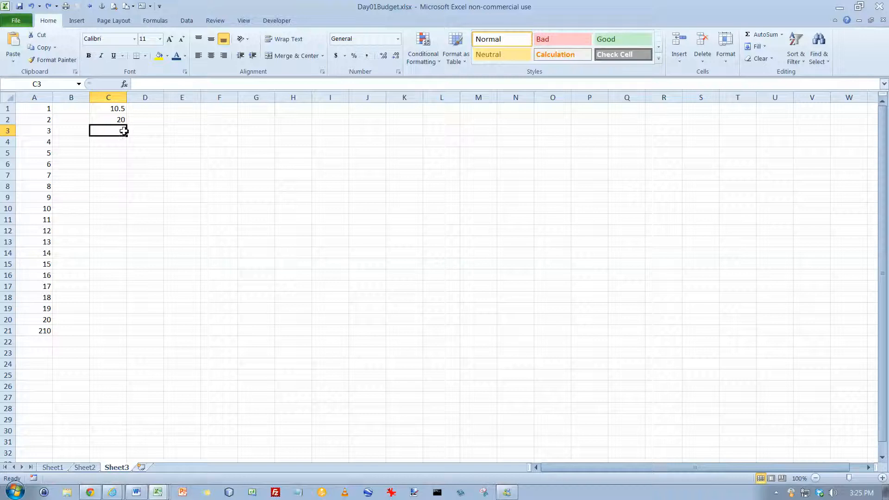
pyautogui.click(783, 35)
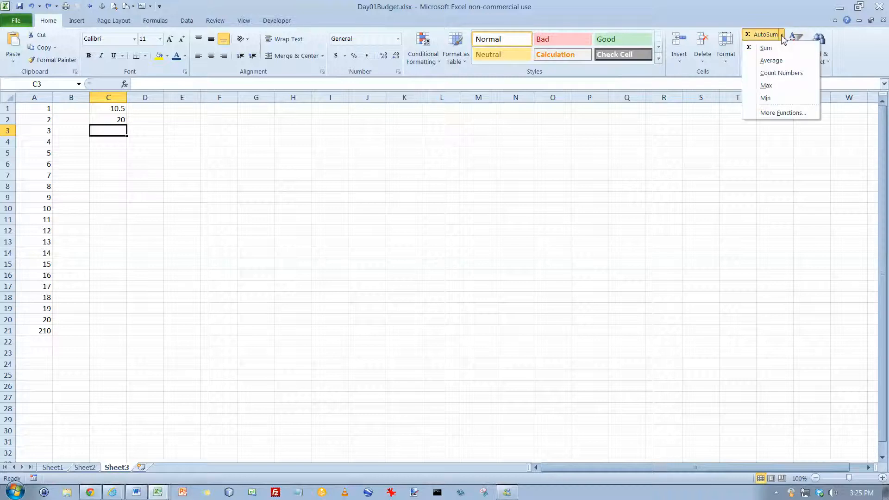
pyautogui.click(766, 86)
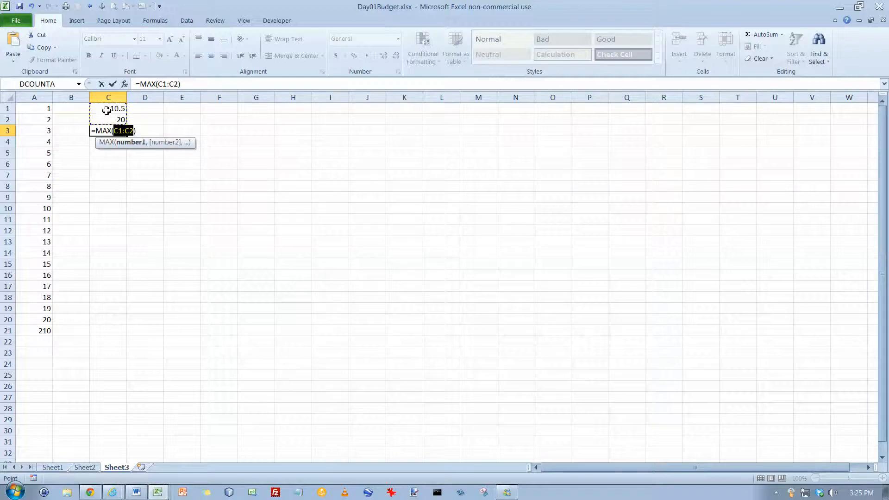
pyautogui.moveTo(45, 109); pyautogui.dragTo(47, 319)
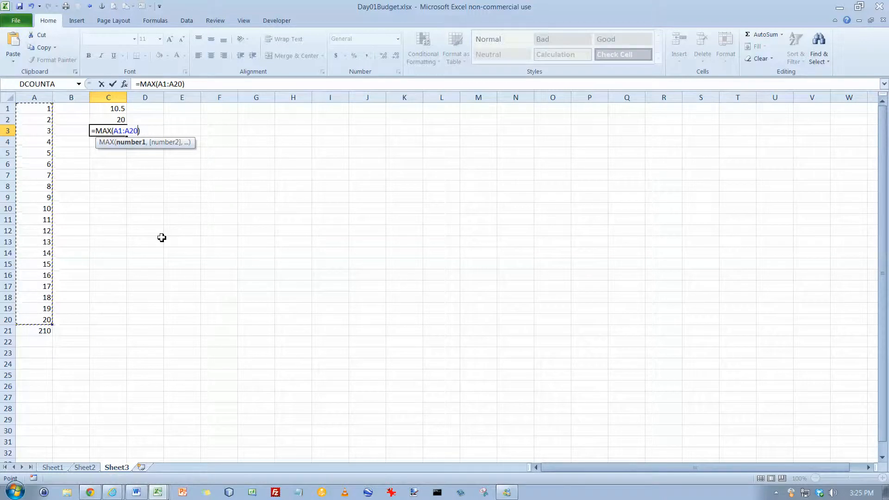
pyautogui.press('Return')
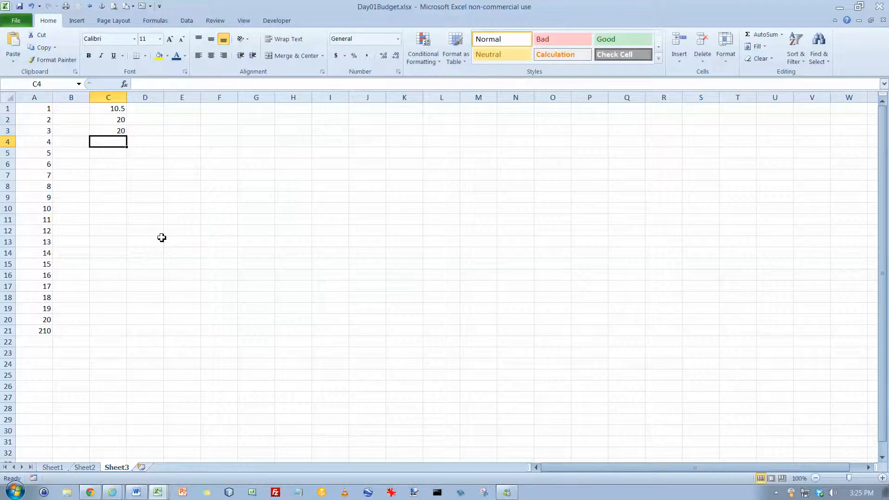
# Step: Test the maximum formula by entering 50 in cell A7, and set the cell back to 7
pyautogui.click(39, 175)
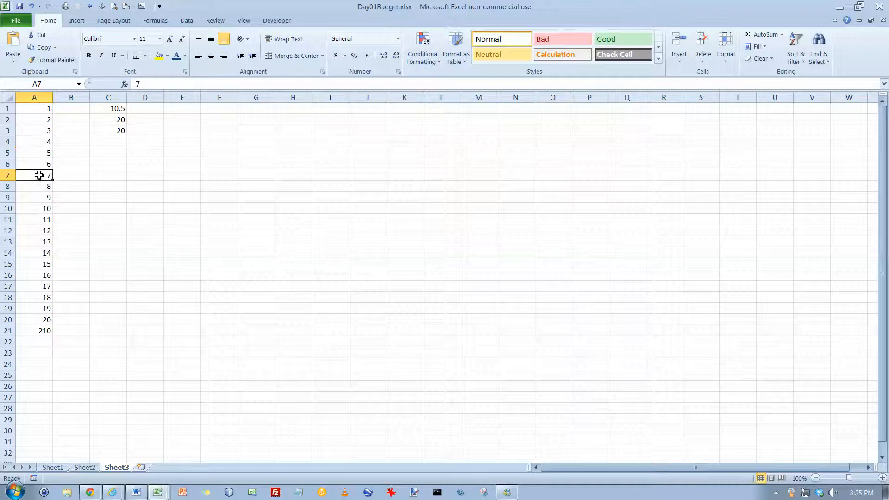
pyautogui.write('50')
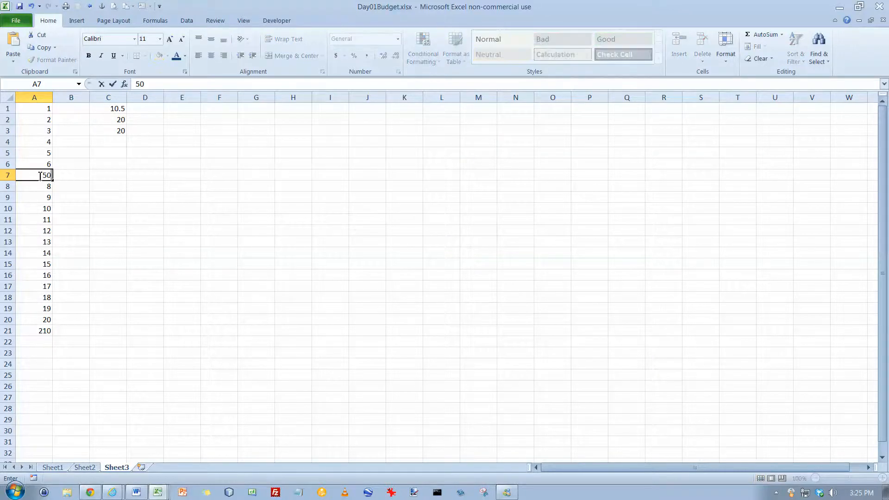
pyautogui.press('Return')
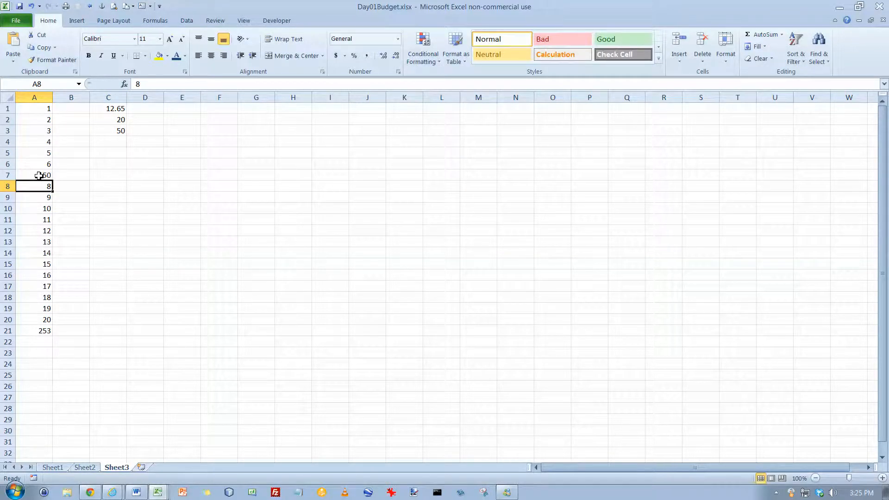
pyautogui.click(39, 176)
pyautogui.write('7')
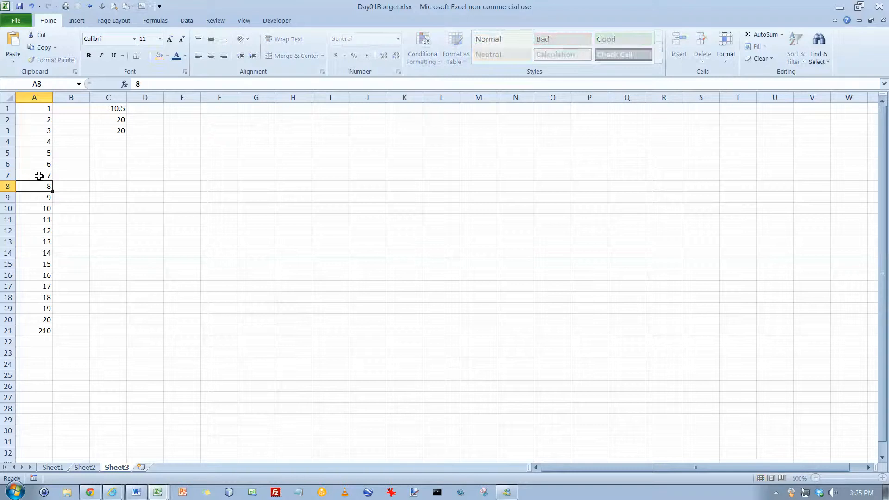
pyautogui.press('Return')
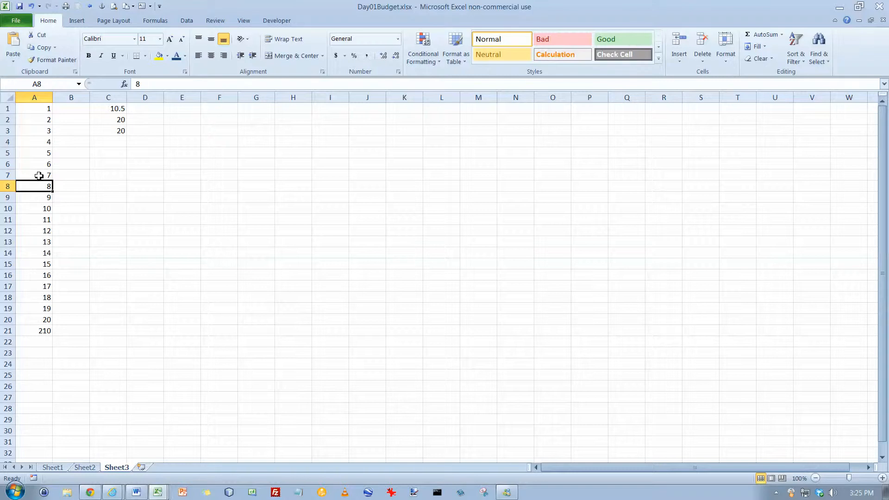
# Step: Insert a MIN formula in cell C4 for the range A1:A20, using the AutoSum functions
pyautogui.click(114, 140)
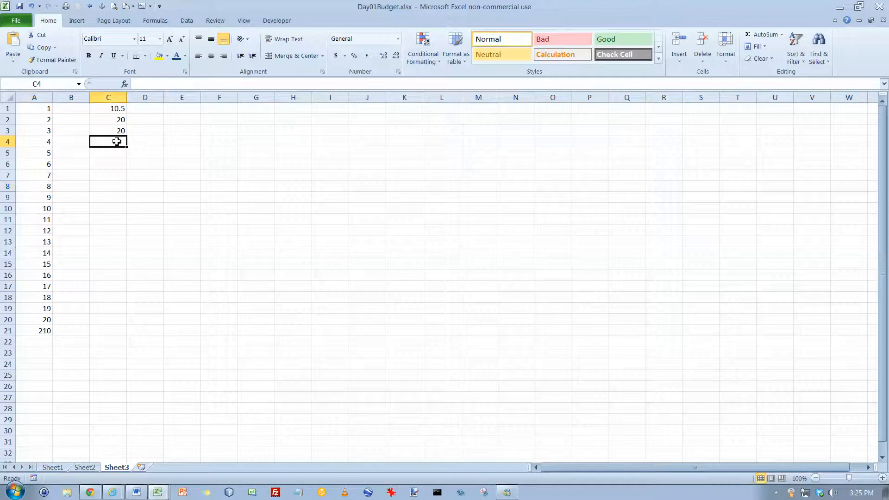
pyautogui.click(783, 36)
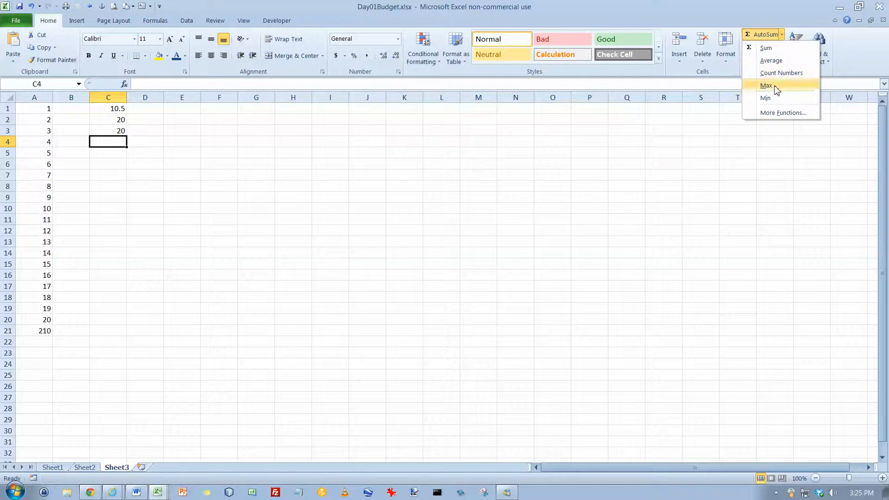
pyautogui.click(775, 102)
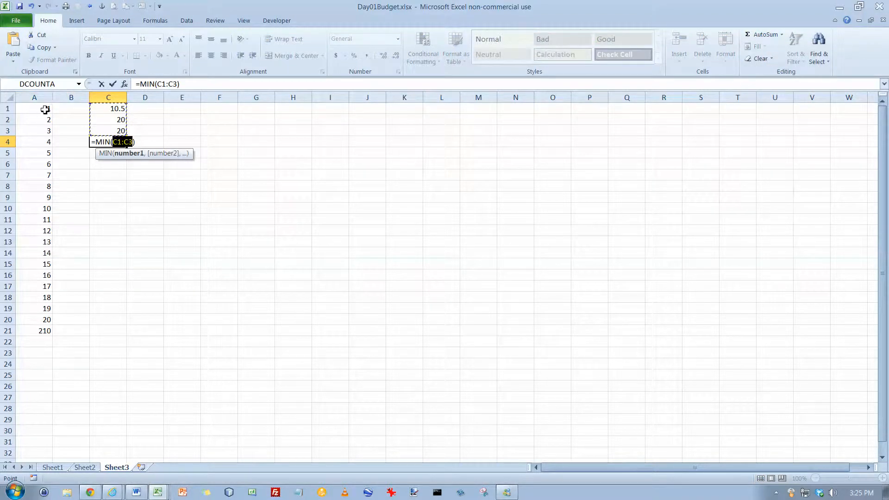
pyautogui.moveTo(43, 108); pyautogui.dragTo(46, 316)
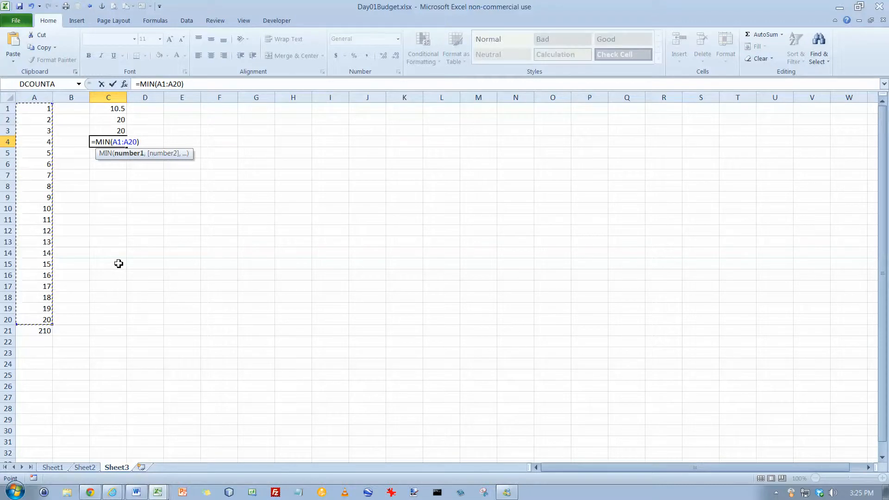
pyautogui.press('Return')
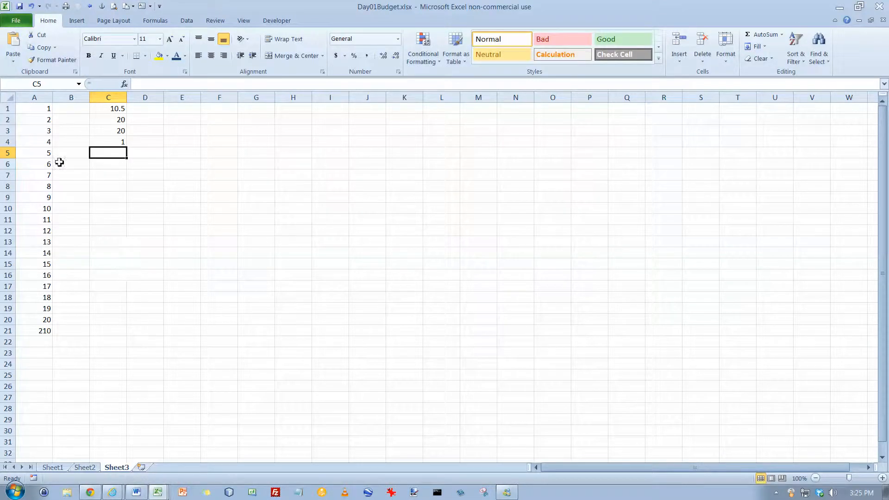
# Step: Test the minimum formula by entering .5 in cell A7, and restore the cell's value to 7
pyautogui.click(43, 175)
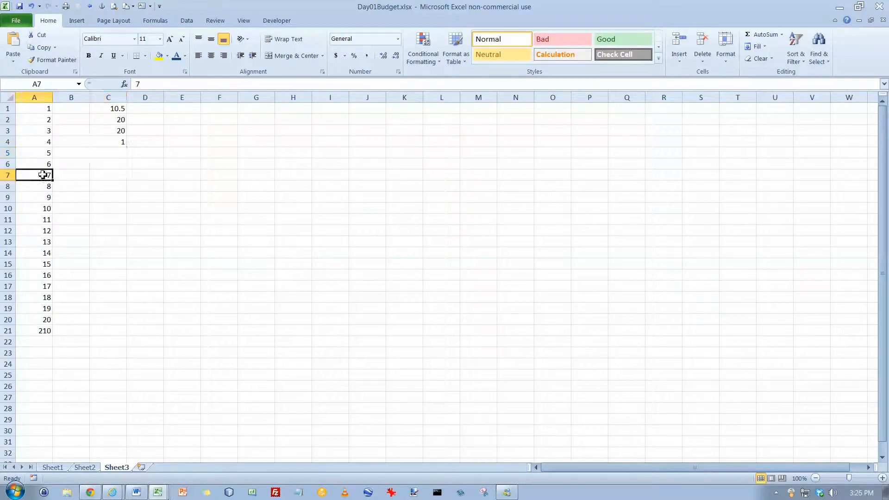
pyautogui.write('0.5')
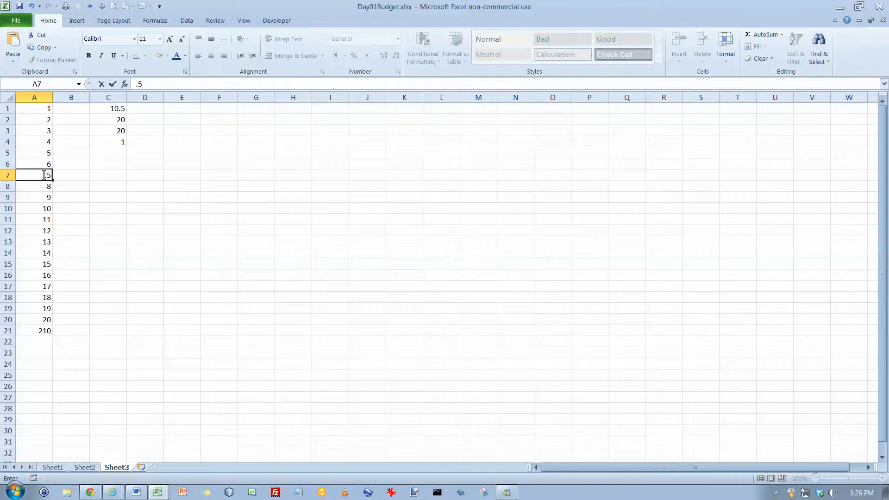
pyautogui.press('Return')
pyautogui.click(43, 174)
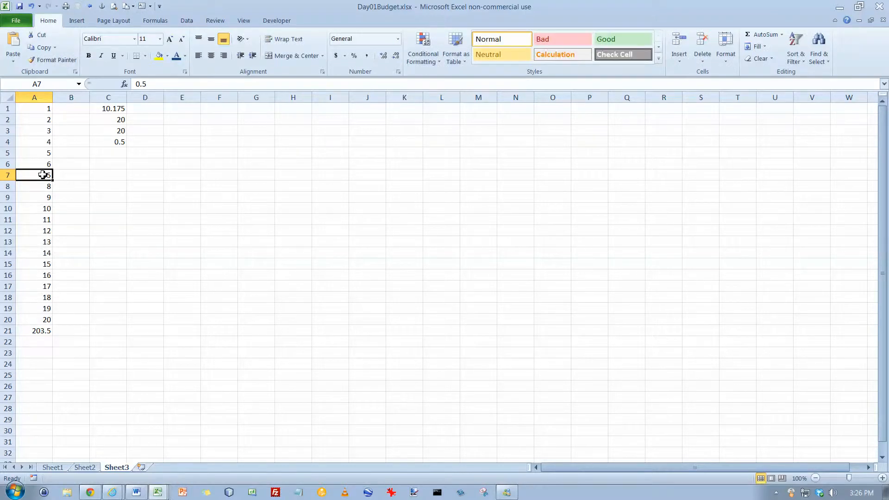
pyautogui.write('7')
pyautogui.press('Return')
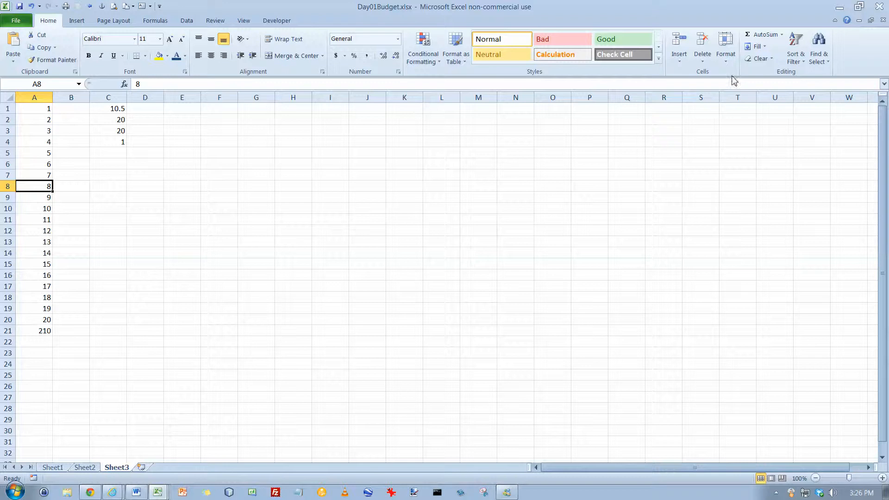
pyautogui.click(783, 34)
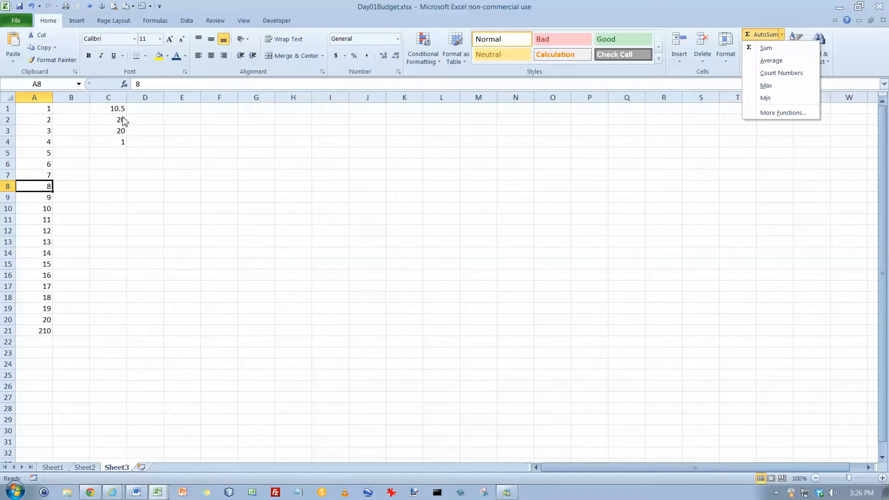
pyautogui.click(44, 109)
pyautogui.click(47, 108)
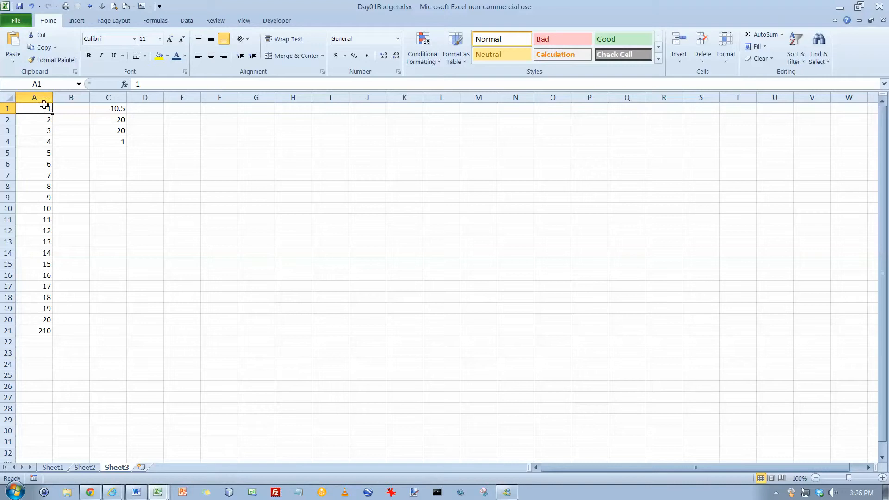